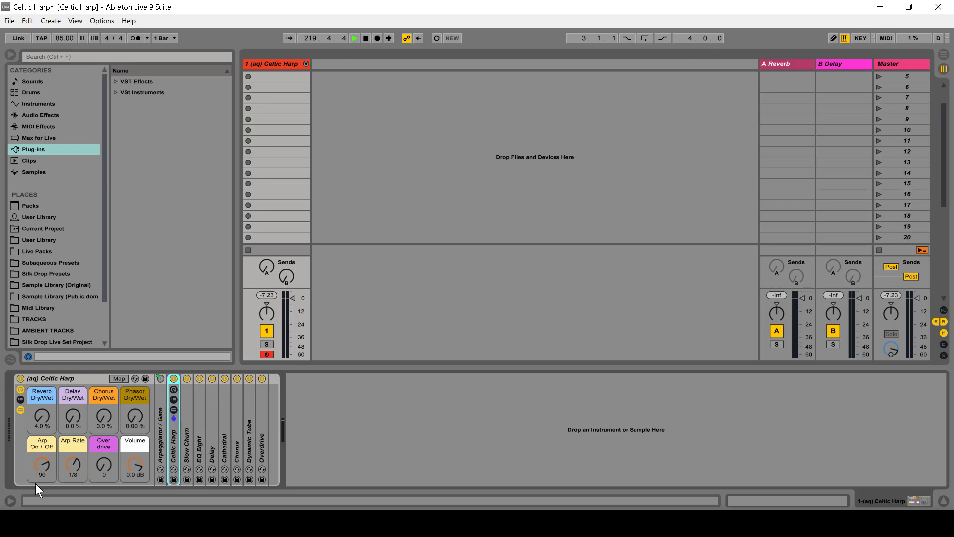
# Turn the Celtic Harp rack's Arp On/Off macro down from 90 to 0
pyautogui.moveTo(35, 483); pyautogui.dragTo(36, 526)
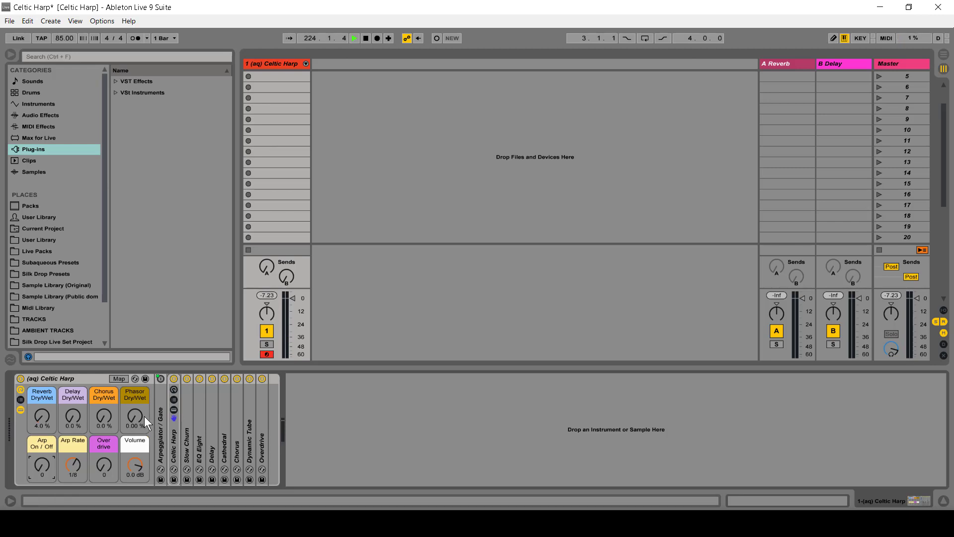
# Unfold the Arpeggiator and inner Celtic Harp rack, briefly showing its eight macros
pyautogui.doubleClick(164, 447)
pyautogui.doubleClick(183, 379)
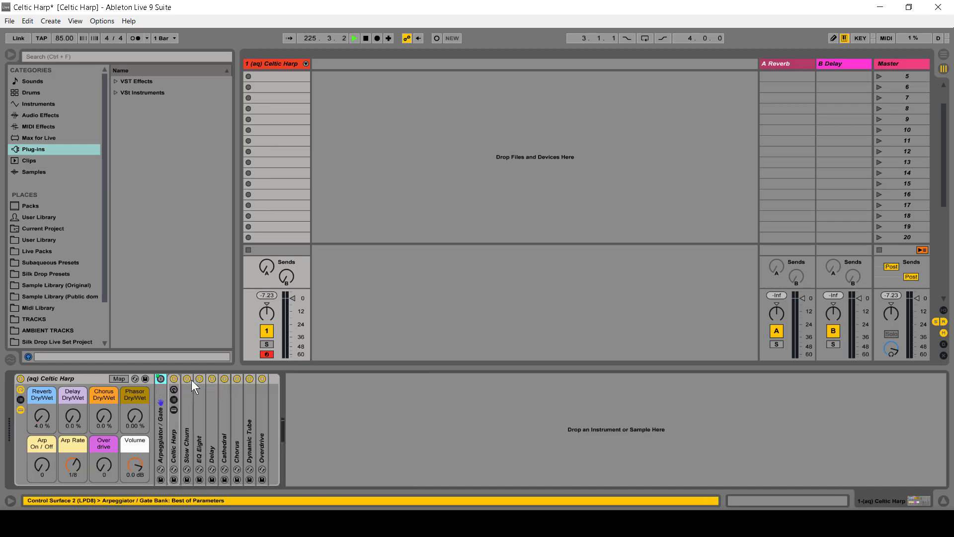
pyautogui.doubleClick(172, 445)
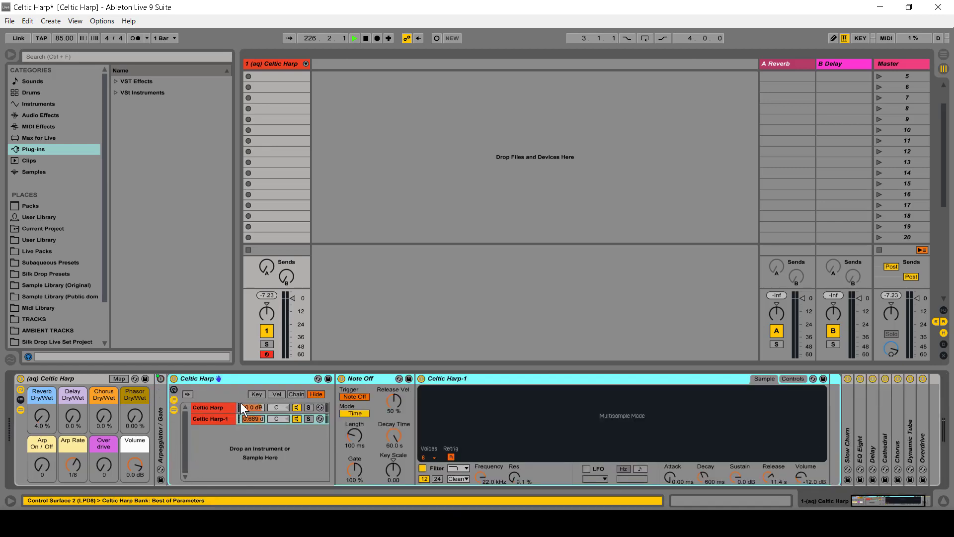
pyautogui.click(177, 389)
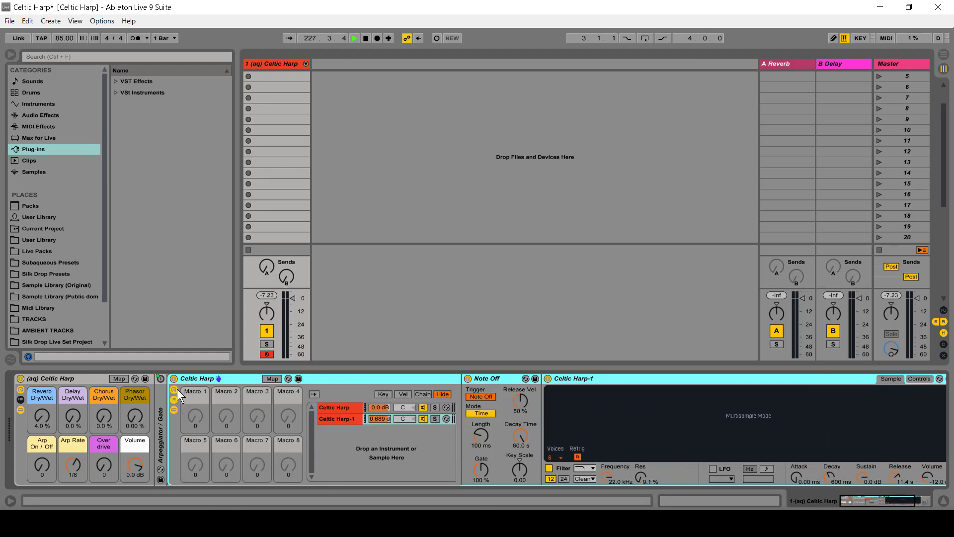
pyautogui.click(174, 389)
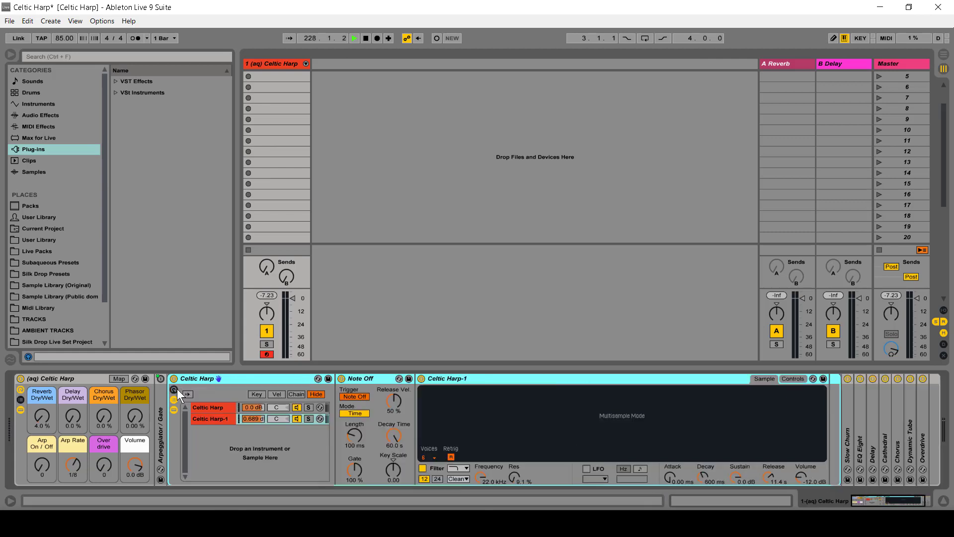
# Inspect the Celtic Harp and Celtic Harp-1 chains, then select the Celtic Harp sampler
pyautogui.click(217, 408)
pyautogui.click(216, 420)
pyautogui.click(211, 407)
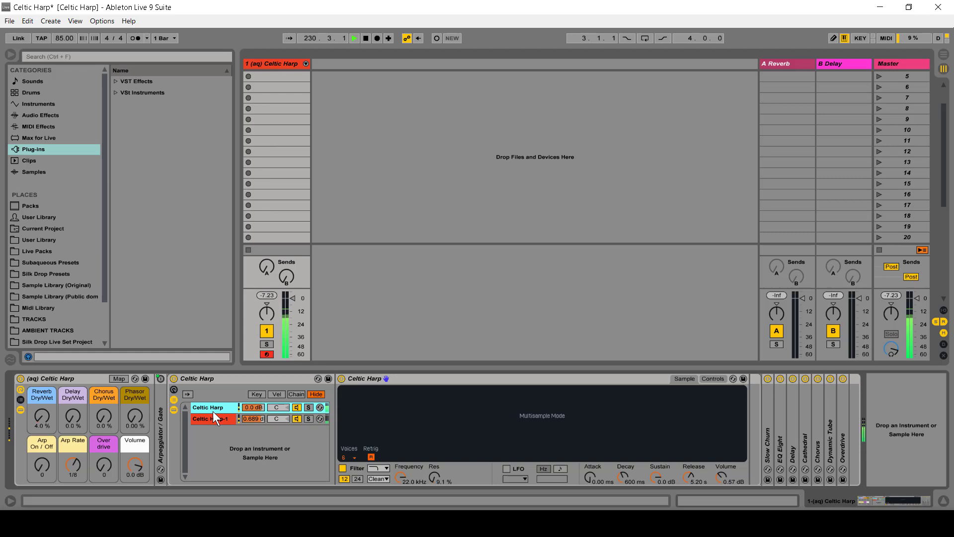
pyautogui.click(374, 377)
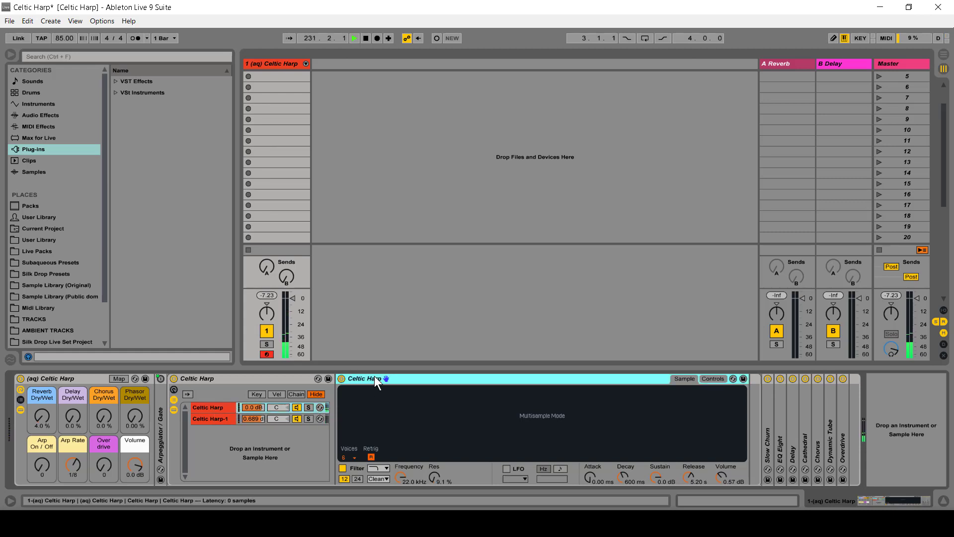
pyautogui.rightClick(374, 376)
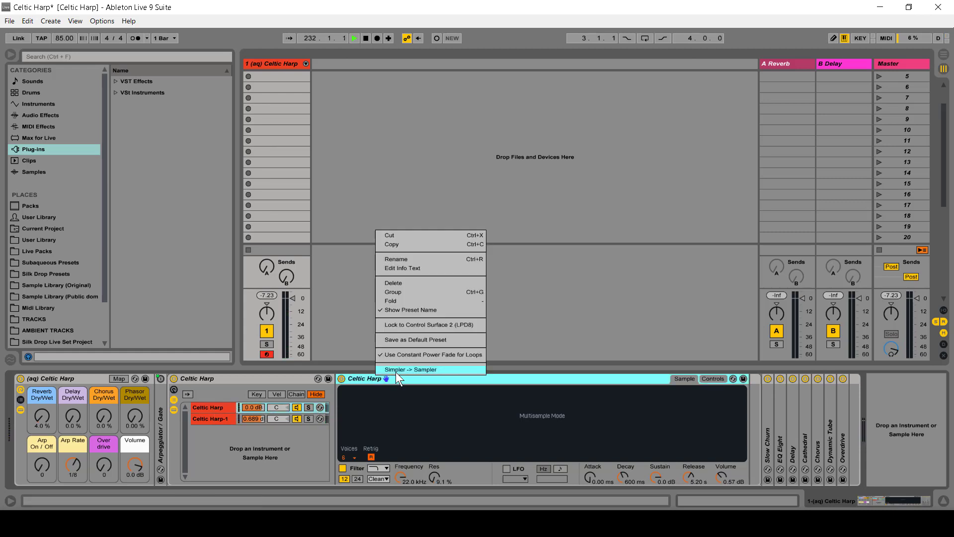
pyautogui.click(396, 370)
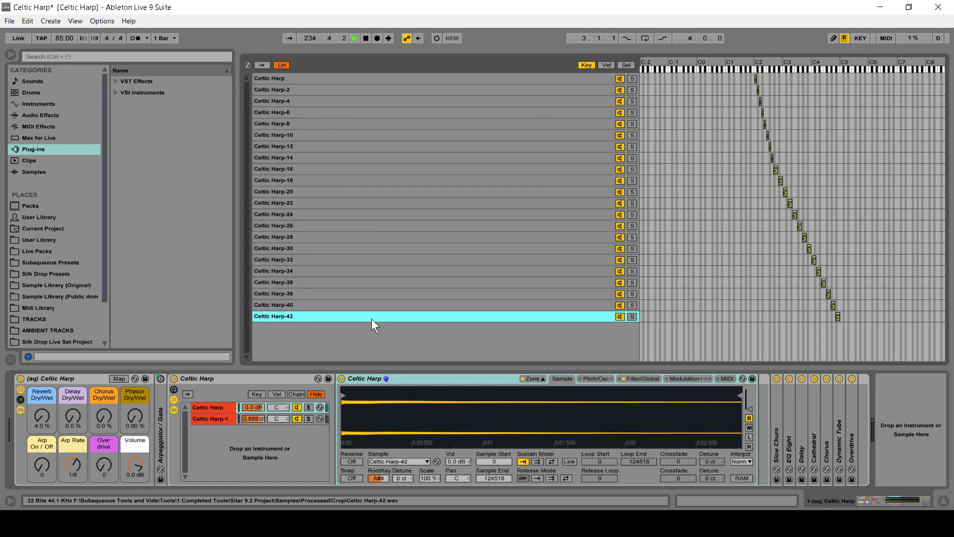
pyautogui.rightClick(383, 377)
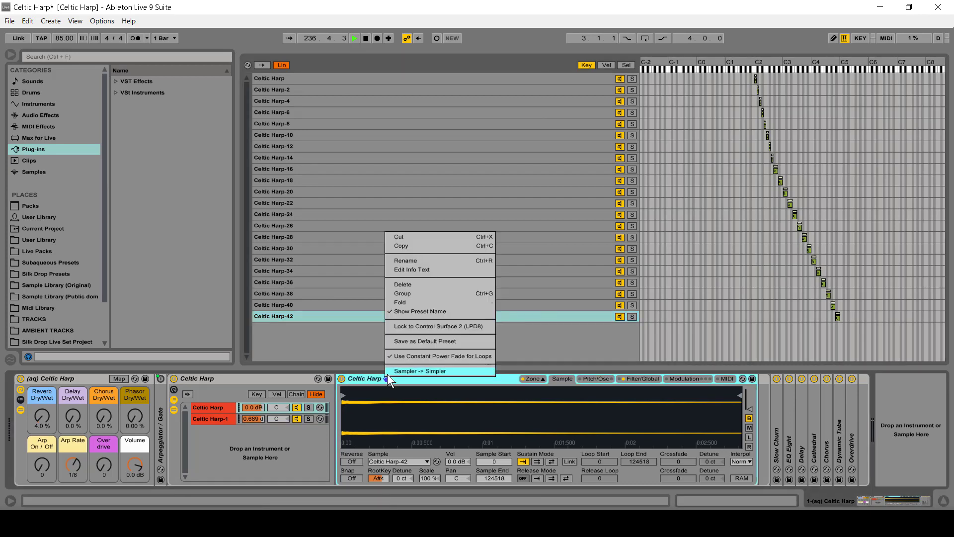
pyautogui.click(387, 374)
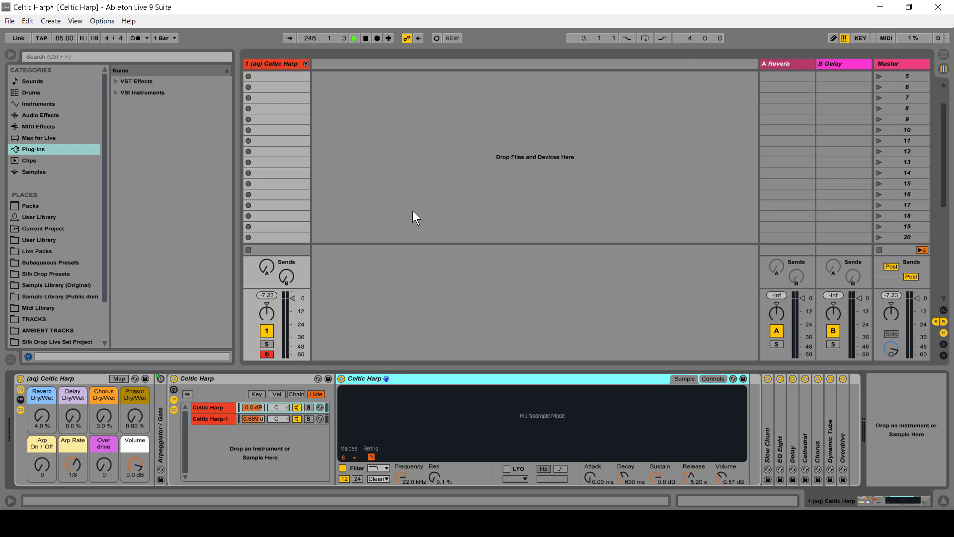
pyautogui.click(216, 416)
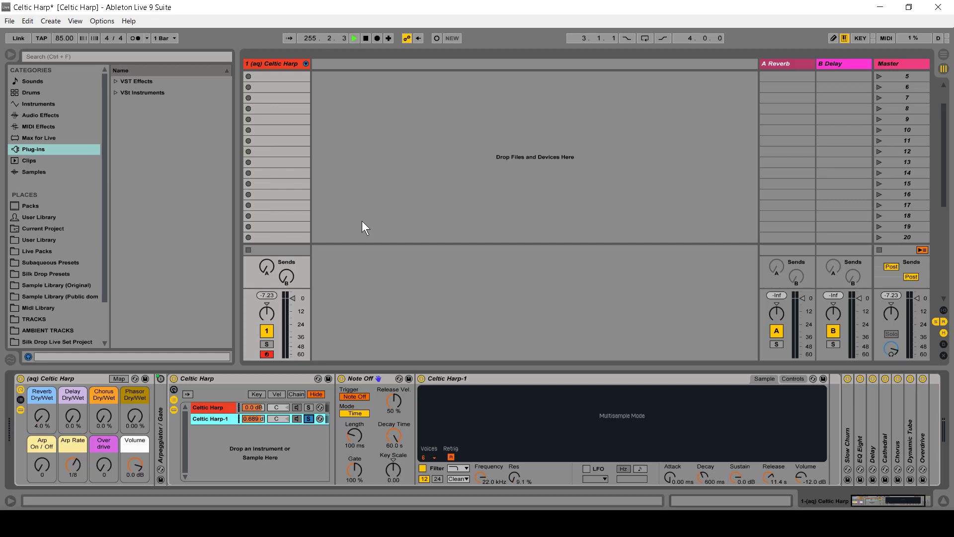
pyautogui.click(307, 404)
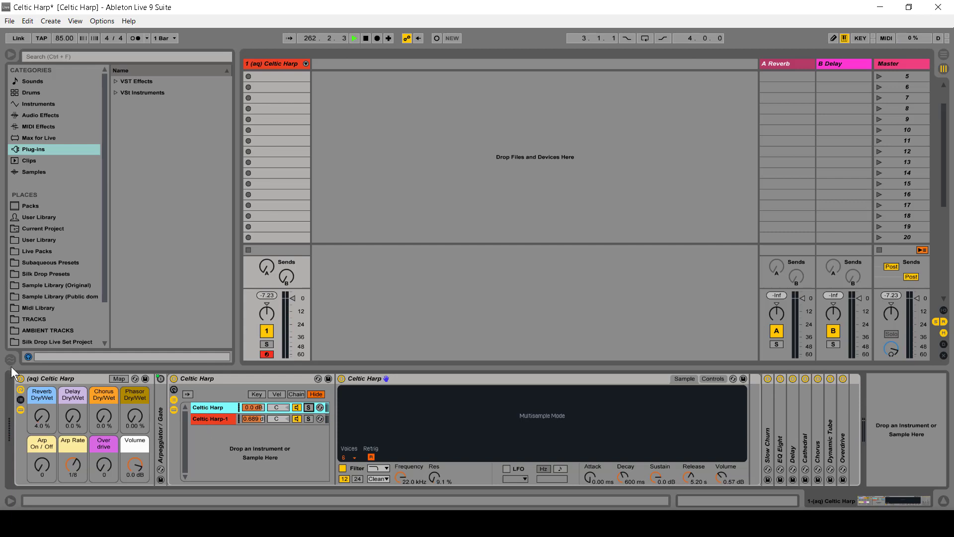
# Try out the outer macros: Chorus 39%, Phasor 56.3%, Overdrive, and Arp On/Off back to 81
pyautogui.click(20, 409)
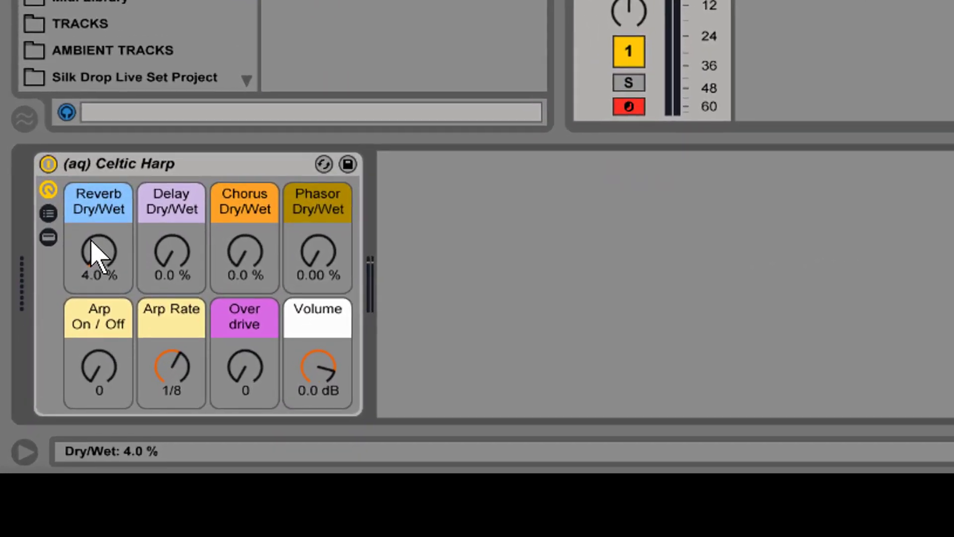
pyautogui.moveTo(91, 239); pyautogui.dragTo(245, 287)
pyautogui.moveTo(251, 187); pyautogui.dragTo(255, 128)
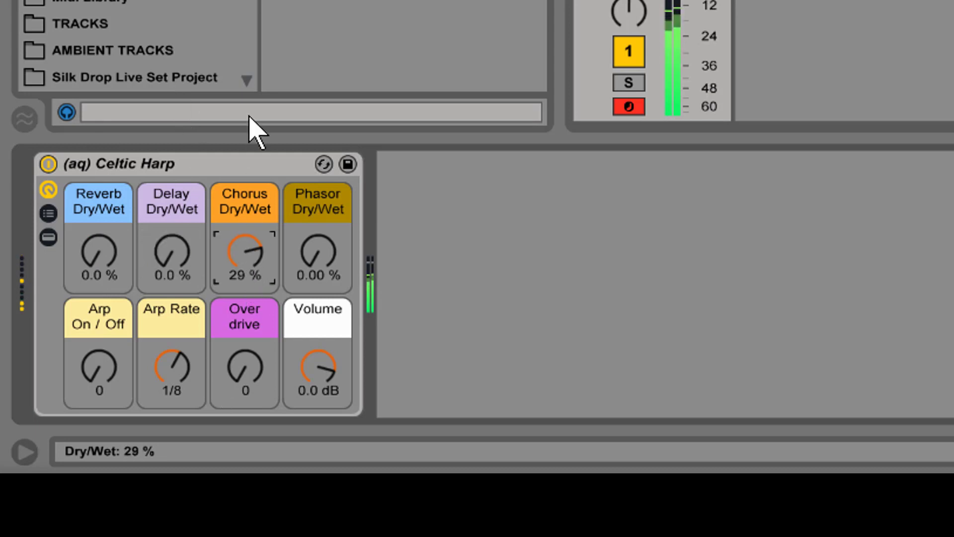
pyautogui.moveTo(330, 263); pyautogui.dragTo(321, 38)
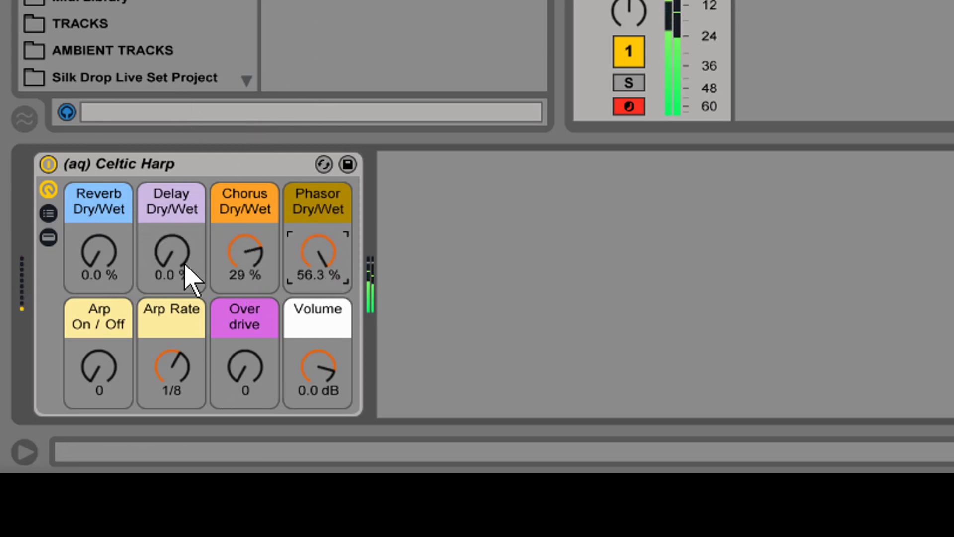
pyautogui.click(257, 251)
pyautogui.moveTo(234, 266); pyautogui.dragTo(234, 255)
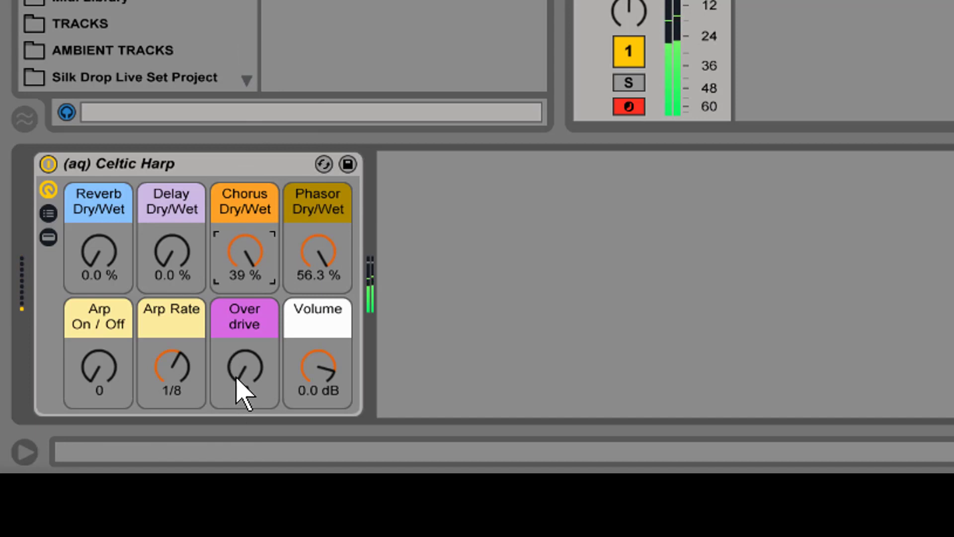
pyautogui.moveTo(241, 388)
pyautogui.mouseDown()
pyautogui.moveTo(240, 277)
pyautogui.moveTo(247, 379)
pyautogui.mouseUp()
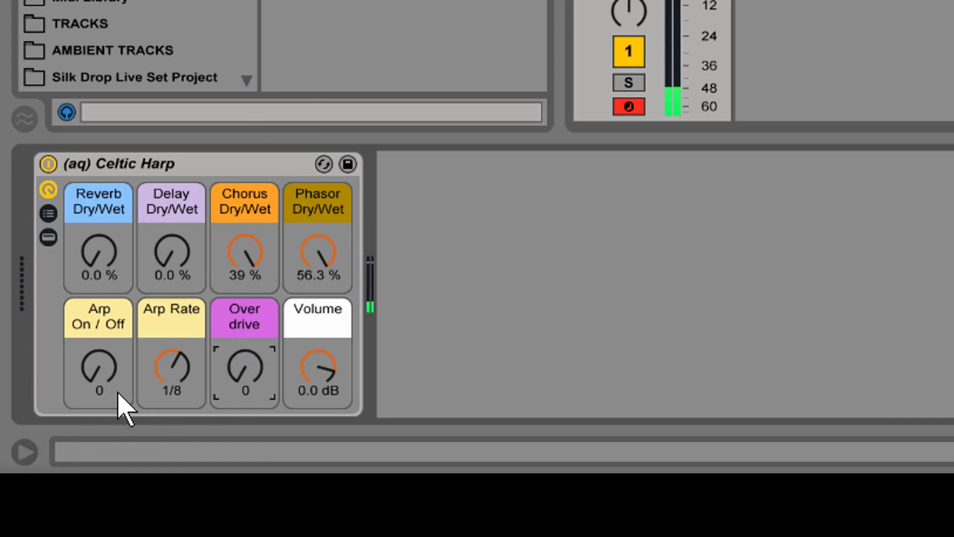
pyautogui.moveTo(92, 373); pyautogui.dragTo(85, 266)
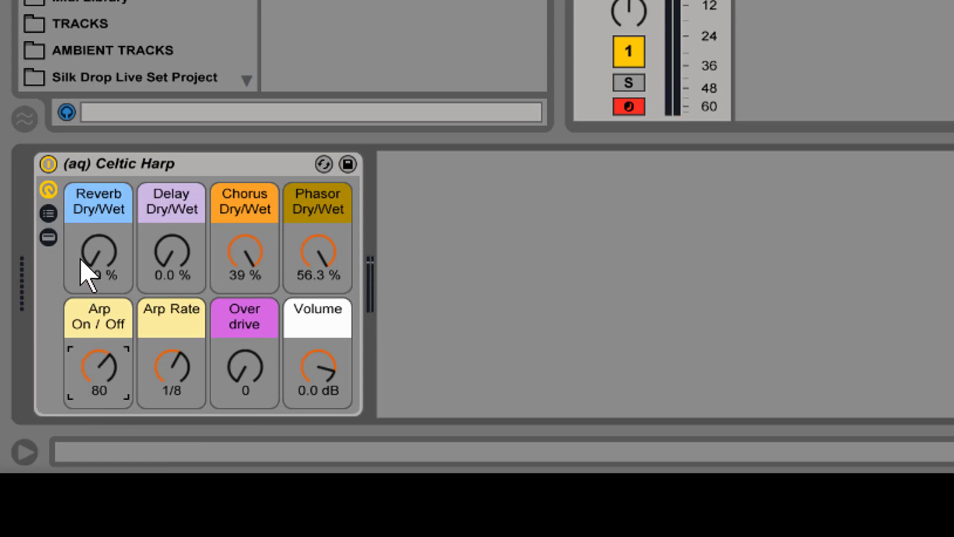
pyautogui.moveTo(179, 392)
pyautogui.mouseDown()
pyautogui.moveTo(172, 337)
pyautogui.moveTo(175, 401)
pyautogui.moveTo(174, 390)
pyautogui.mouseUp()
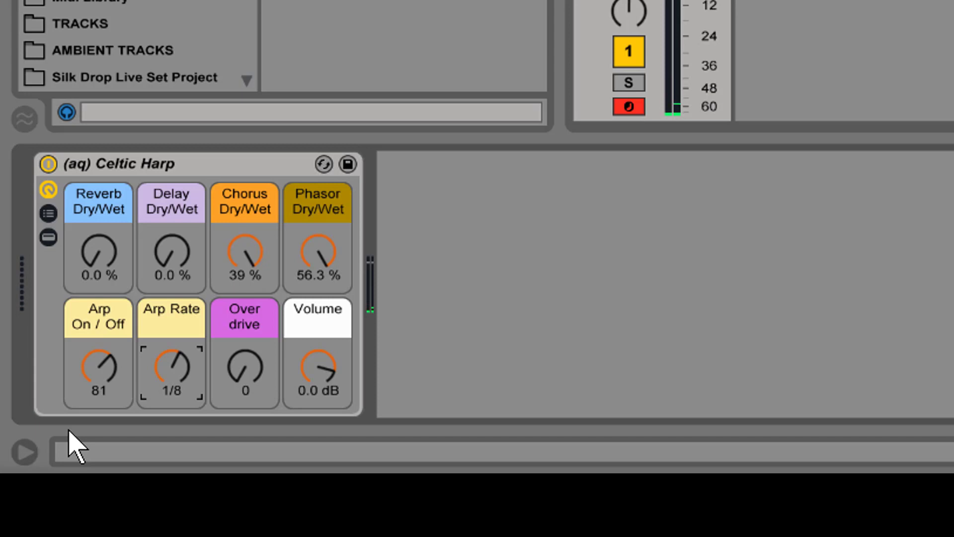
# Settle the effect macros at Reverb 71%, Delay 8.7%, Chorus 5.0% and Phasor 33.0%
pyautogui.moveTo(89, 260); pyautogui.dragTo(136, 94)
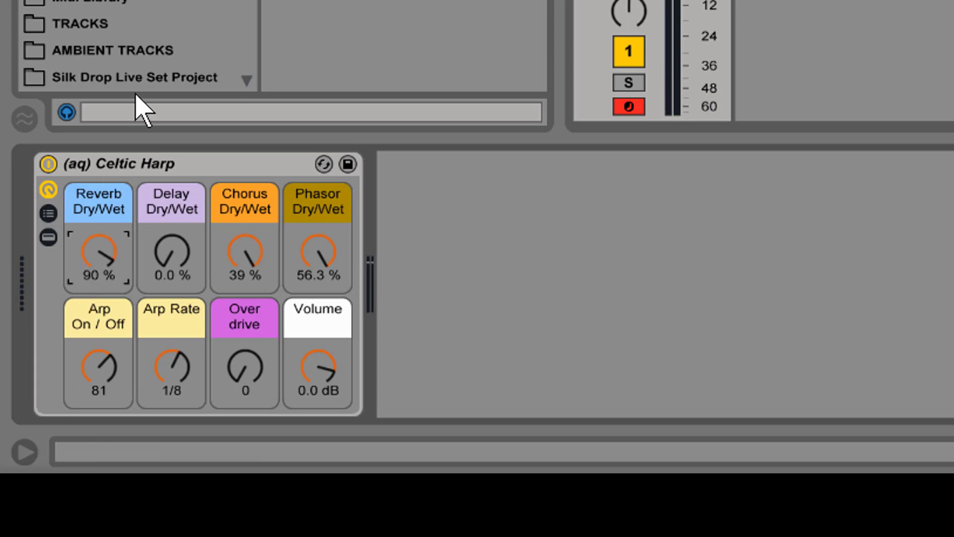
pyautogui.moveTo(124, 266); pyautogui.dragTo(102, 358)
pyautogui.moveTo(164, 254)
pyautogui.mouseDown()
pyautogui.moveTo(170, 167)
pyautogui.moveTo(174, 219)
pyautogui.moveTo(158, 249)
pyautogui.mouseUp()
pyautogui.moveTo(100, 261); pyautogui.dragTo(100, 219)
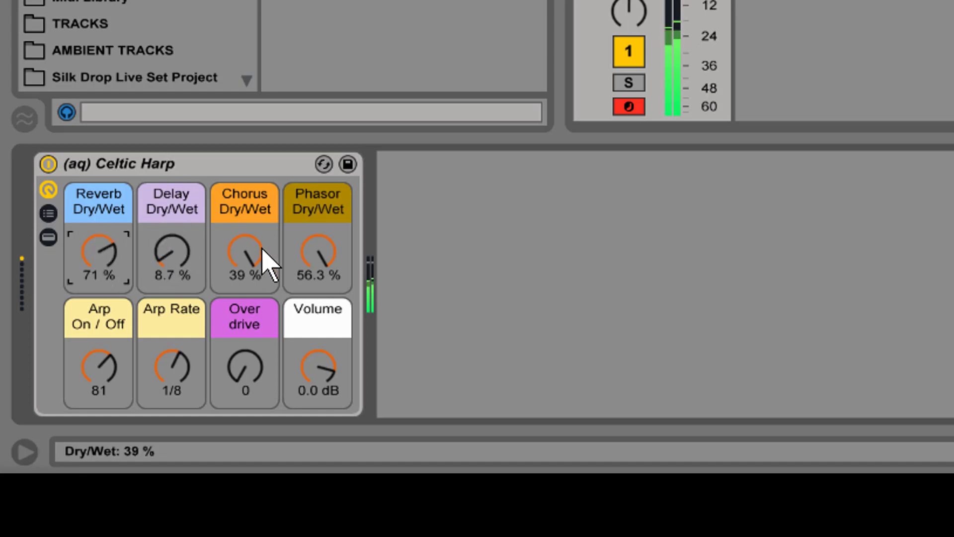
pyautogui.moveTo(269, 260); pyautogui.dragTo(263, 388)
pyautogui.moveTo(329, 282); pyautogui.dragTo(241, 405)
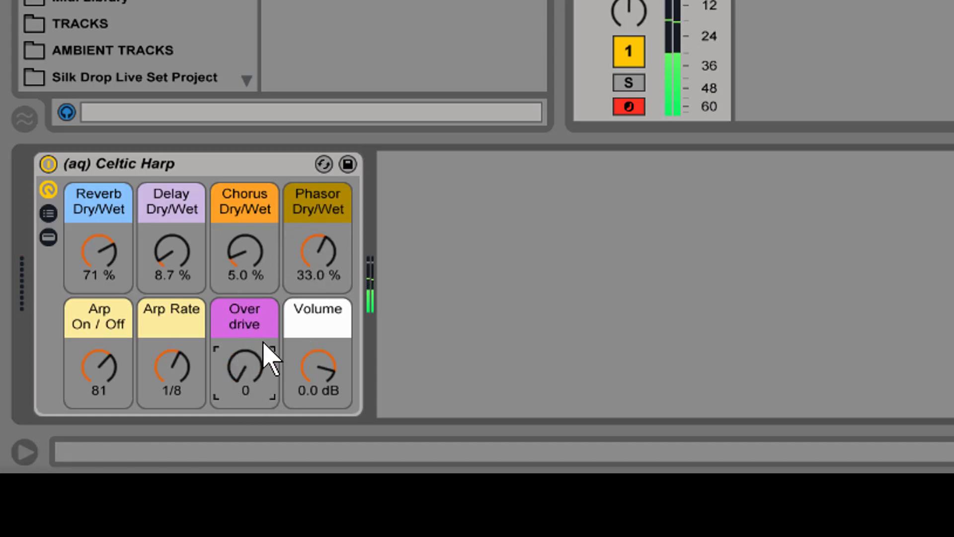
# Select the inner Celtic Harp rack and reveal the outer rack's chain list
pyautogui.click(238, 169)
pyautogui.click(48, 213)
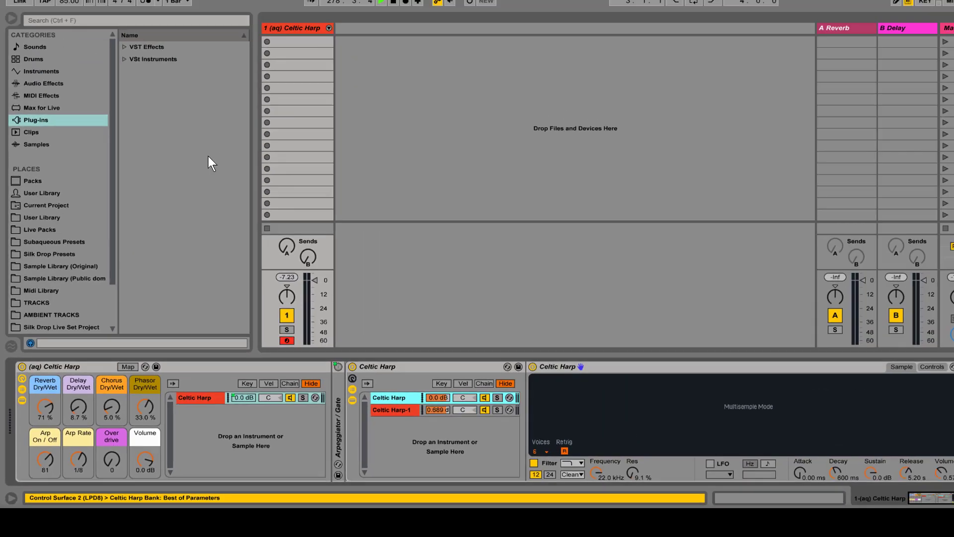